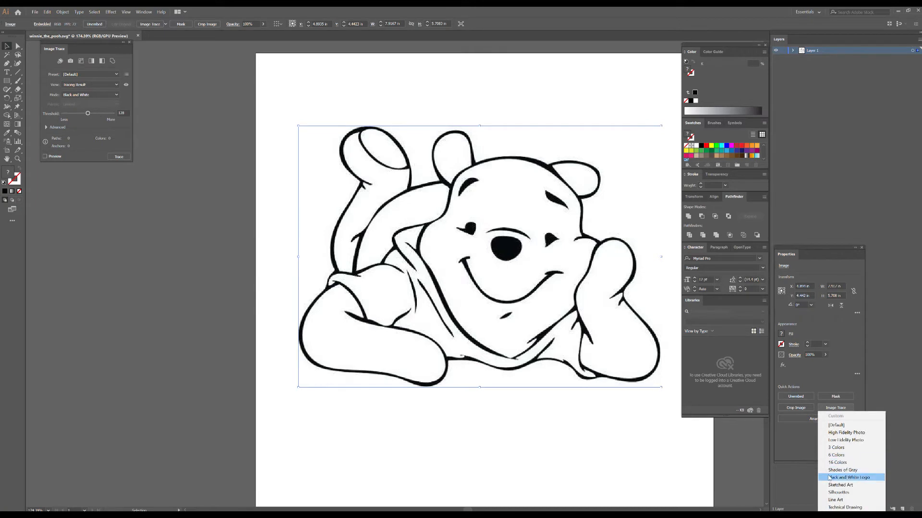
Trace the bear image with the Black and White Logo preset, expand the tracing and ungroup it.
click(829, 478)
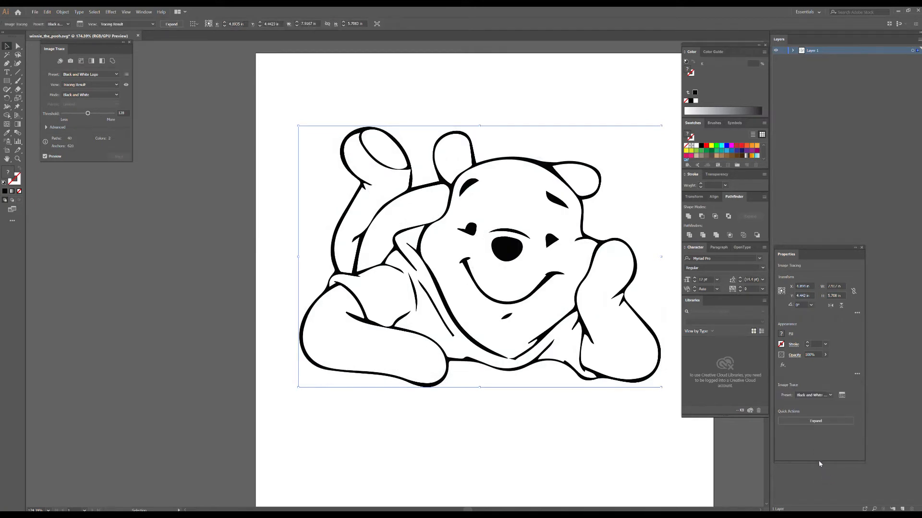
click(815, 422)
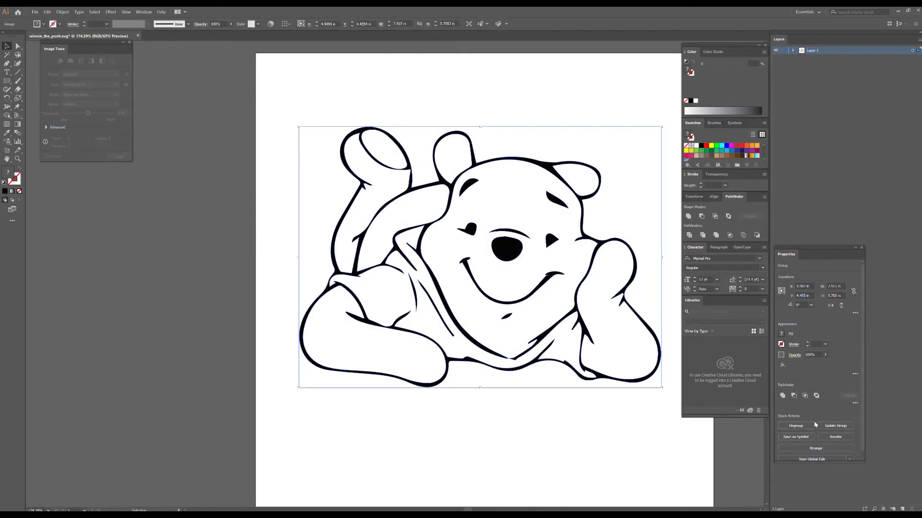
click(809, 427)
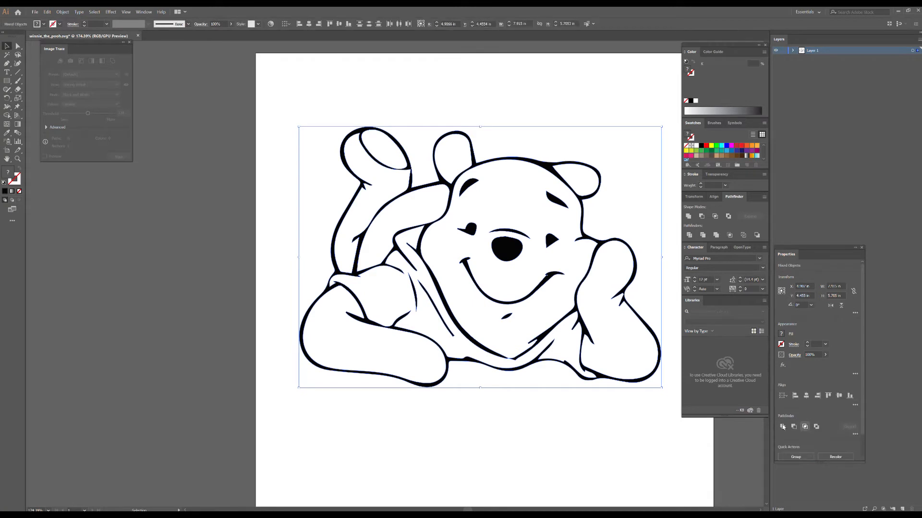
click(676, 423)
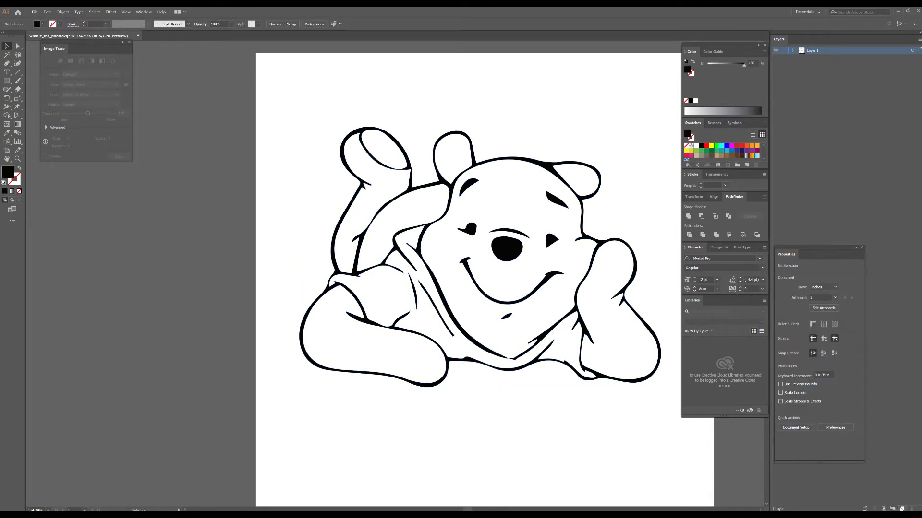
Create a new layer and draw a magenta rectangle about 8.86 by 7.21 in over the traced bear.
click(901, 510)
click(732, 147)
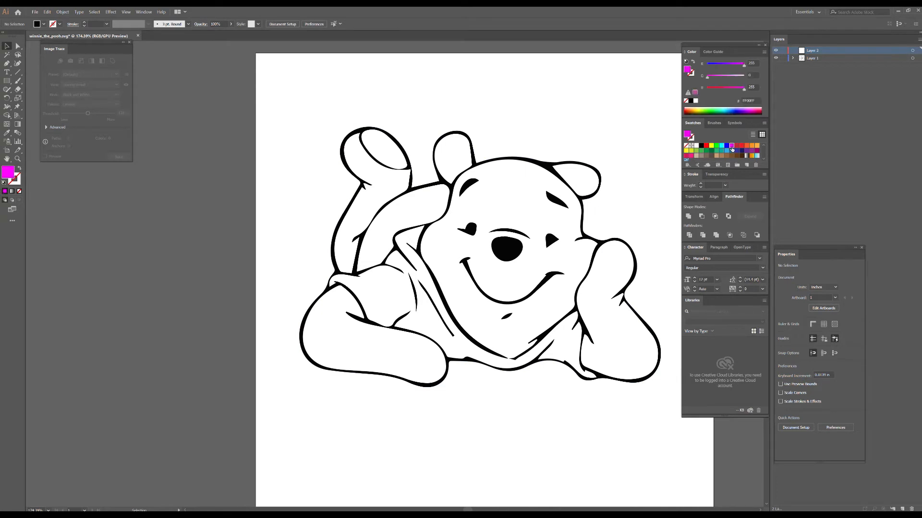
click(7, 81)
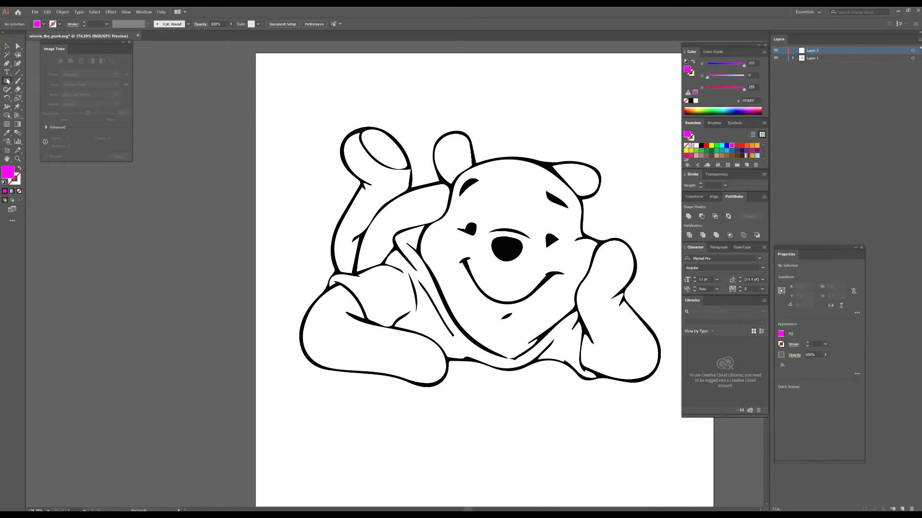
drag(277, 96, 683, 425)
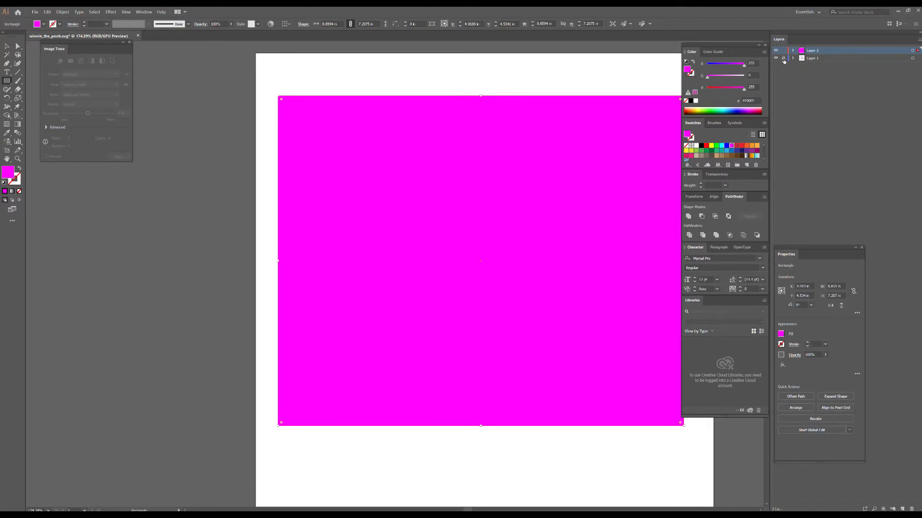
Move the traced bear's layer above the magenta rectangle's layer, with the rectangle's layer locked.
drag(802, 58, 804, 50)
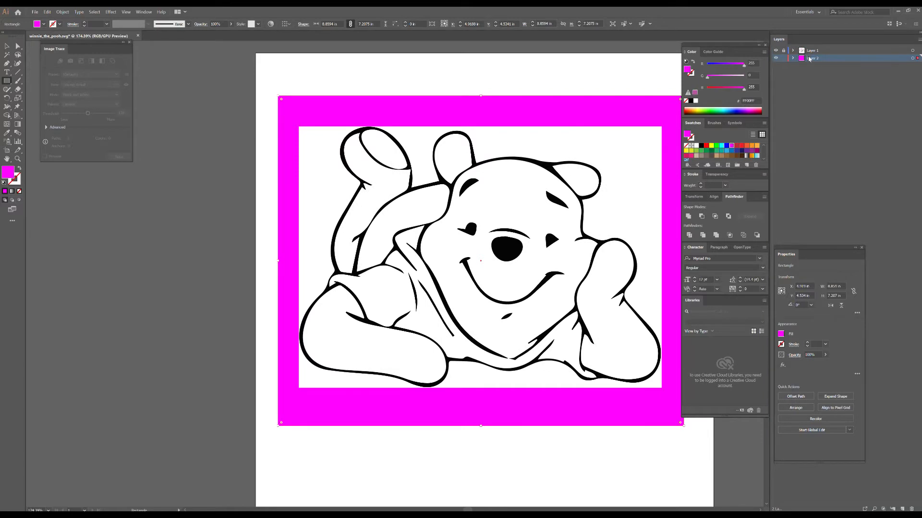
click(784, 58)
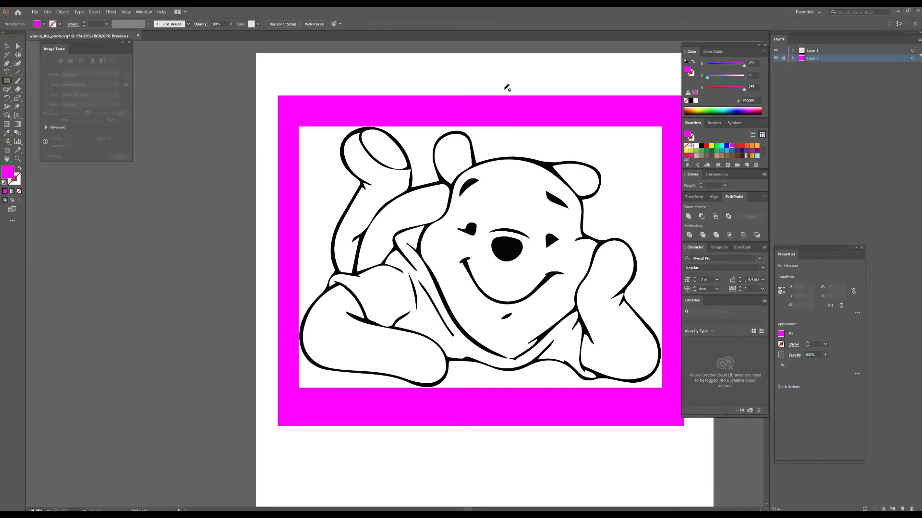
Delete the white background around the bear and remove the layer holding the magenta rectangle.
click(6, 46)
click(302, 159)
key(Delete)
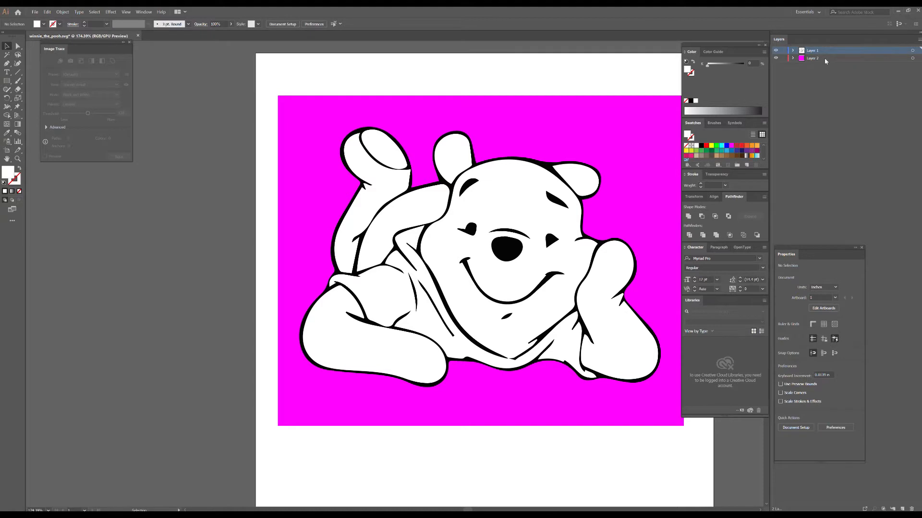
drag(825, 58, 833, 85)
drag(849, 172, 913, 510)
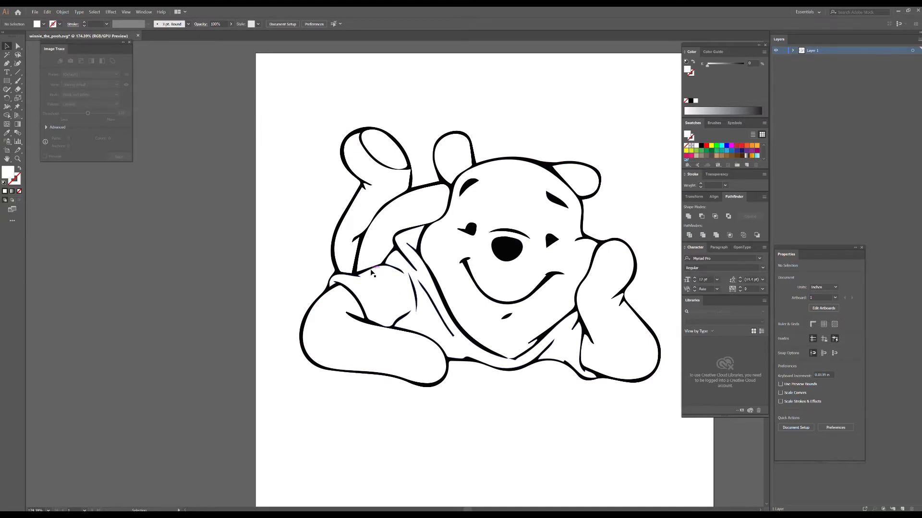
Fill the bear's shirt with the red swatch and the head with the yellow swatch.
click(371, 272)
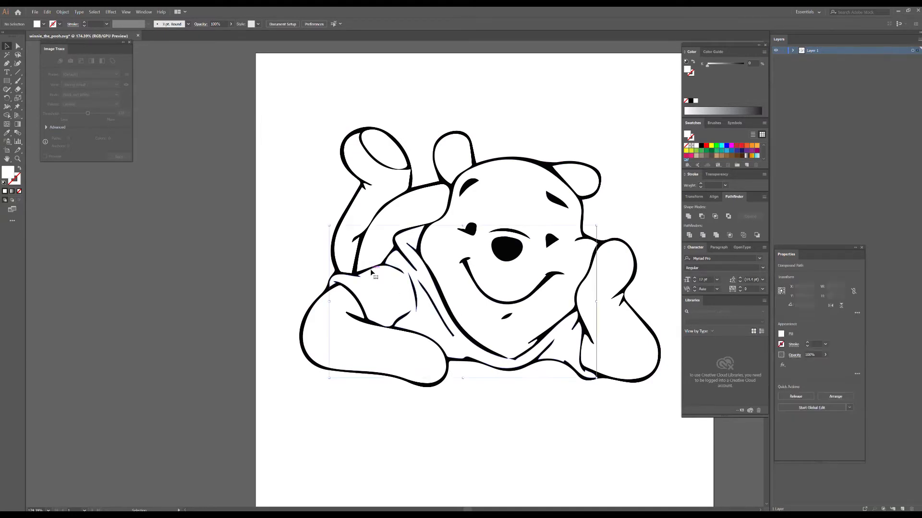
click(706, 145)
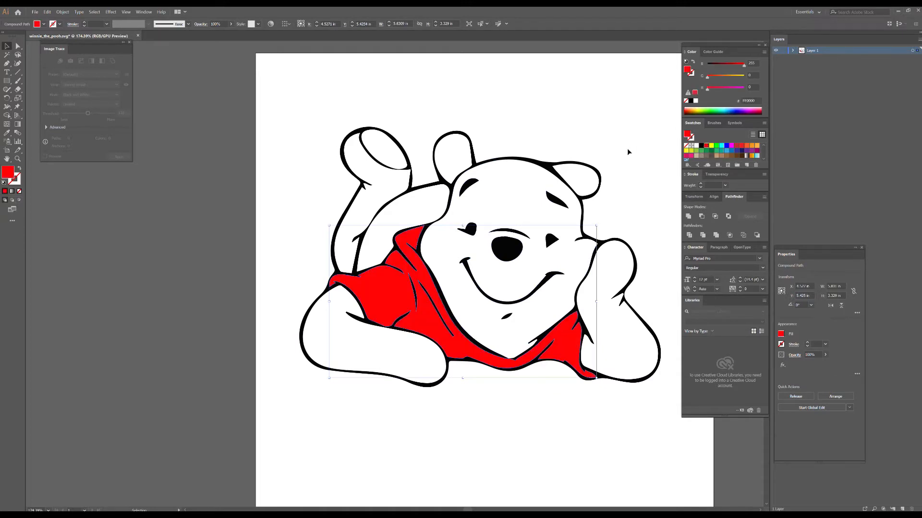
click(546, 173)
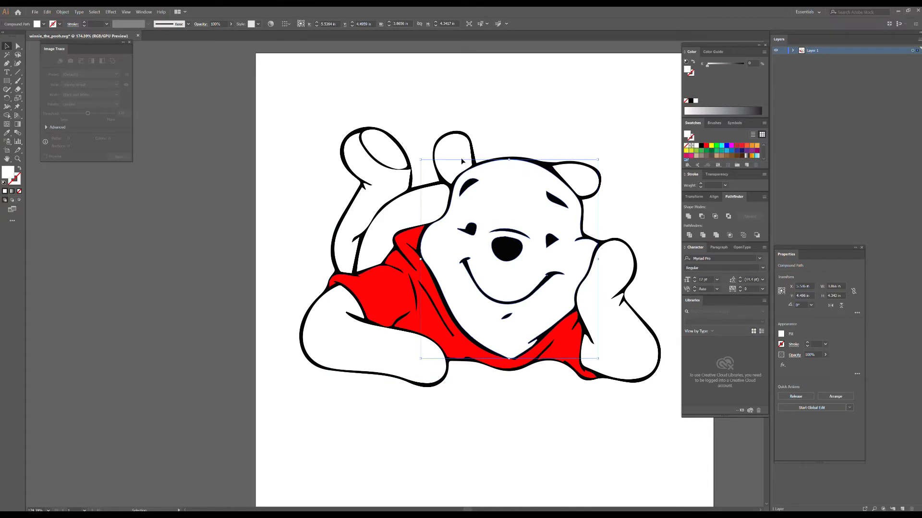
click(711, 146)
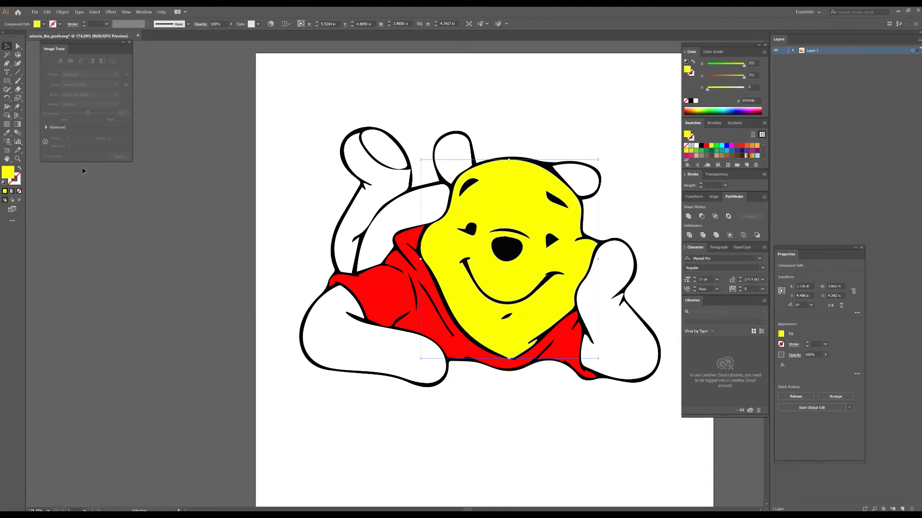
Tone the head's fill down to a slightly darker, less saturated yellow in the Color Picker.
double_click(13, 175)
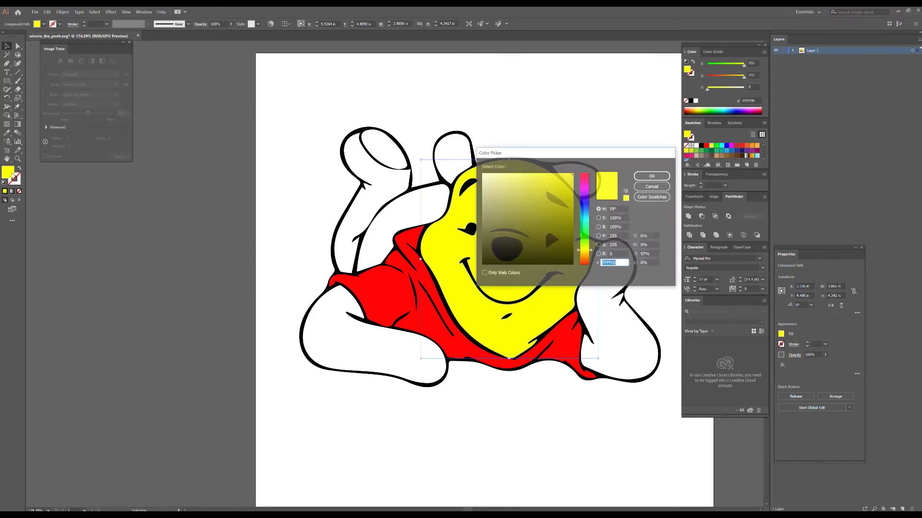
click(571, 180)
click(651, 176)
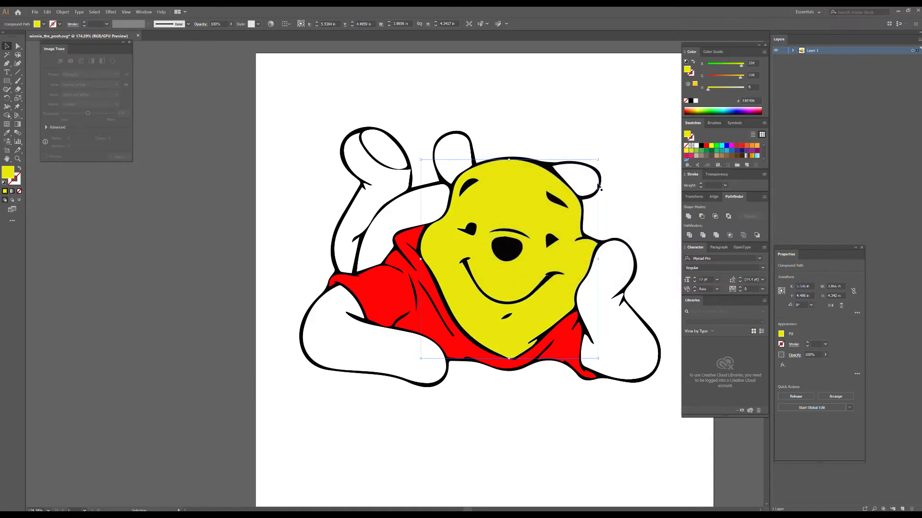
double_click(8, 171)
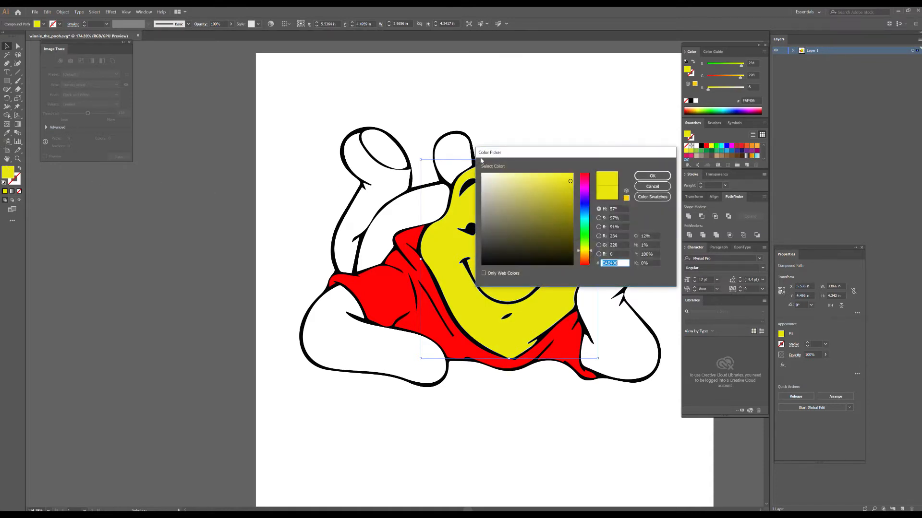
click(561, 180)
click(638, 177)
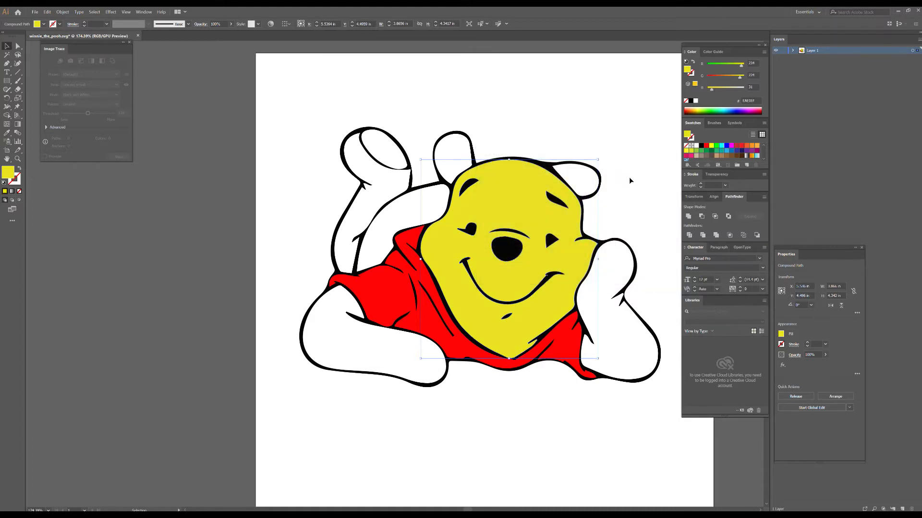
Apply the head's yellow with the Eyedropper to the ear on the right and to the raised leg with the visible sole.
click(595, 174)
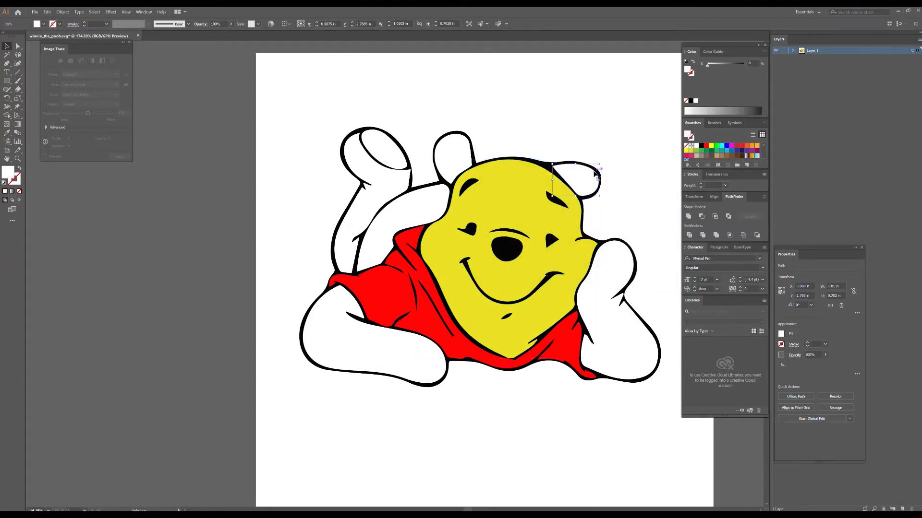
click(7, 133)
click(490, 202)
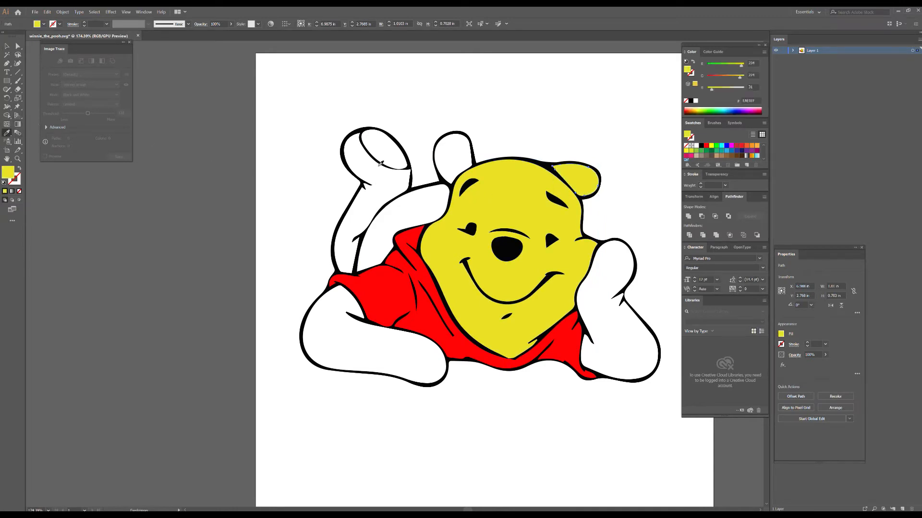
click(7, 46)
click(346, 140)
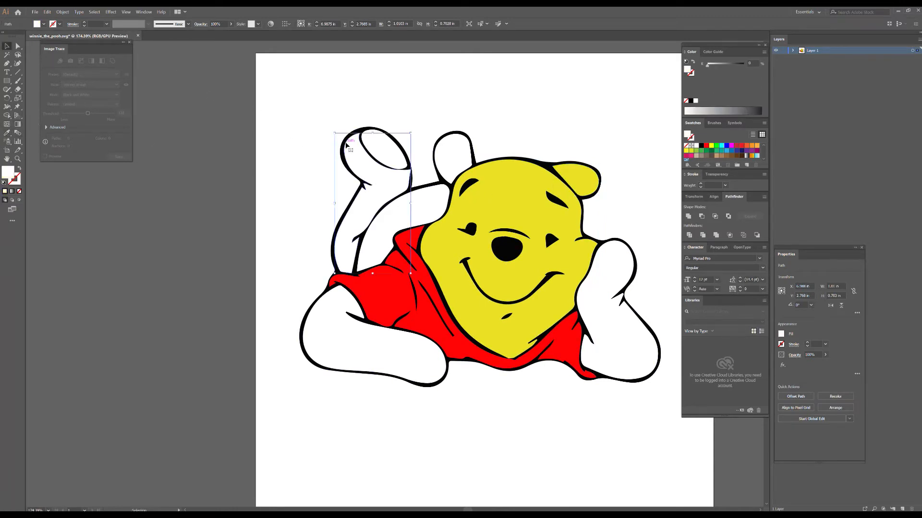
click(7, 133)
click(480, 206)
Sample the same yellow with the Eyedropper for the second leg and the sole of the raised foot.
click(7, 46)
click(378, 219)
click(7, 133)
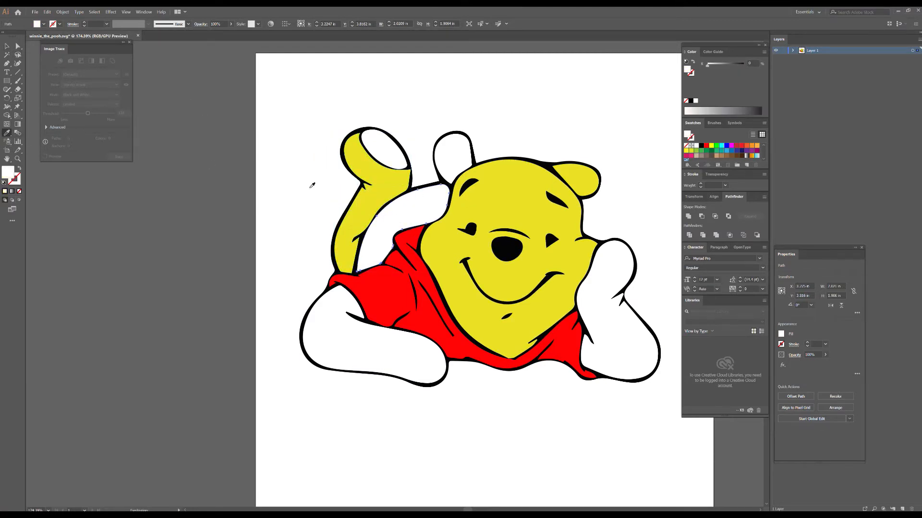
click(357, 156)
click(7, 46)
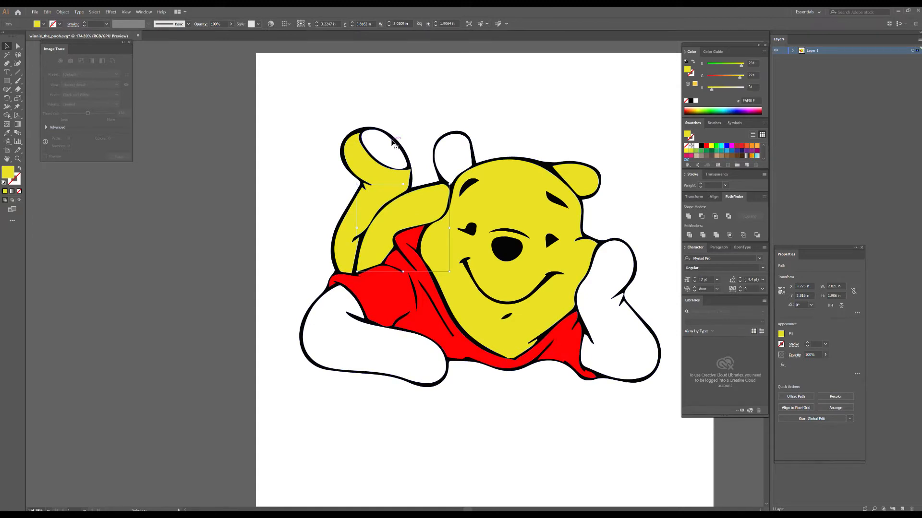
click(384, 146)
click(7, 133)
click(358, 208)
Sample the leg's yellow with the Eyedropper for the ear on the left and the arm lying in front.
key(v)
click(448, 139)
click(7, 132)
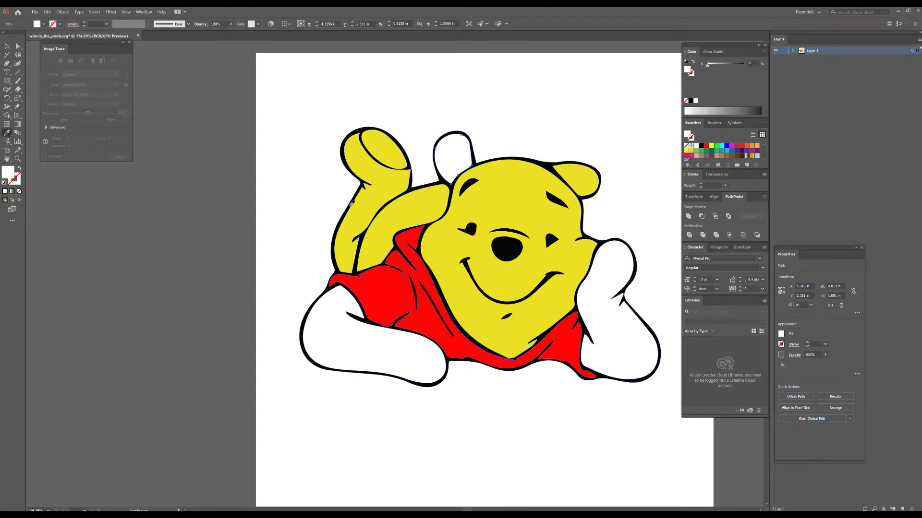
click(353, 203)
key(v)
click(317, 326)
click(7, 133)
click(352, 211)
Color the arm propping up the head with the leg's yellow using the Eyedropper, and clear the selection.
key(v)
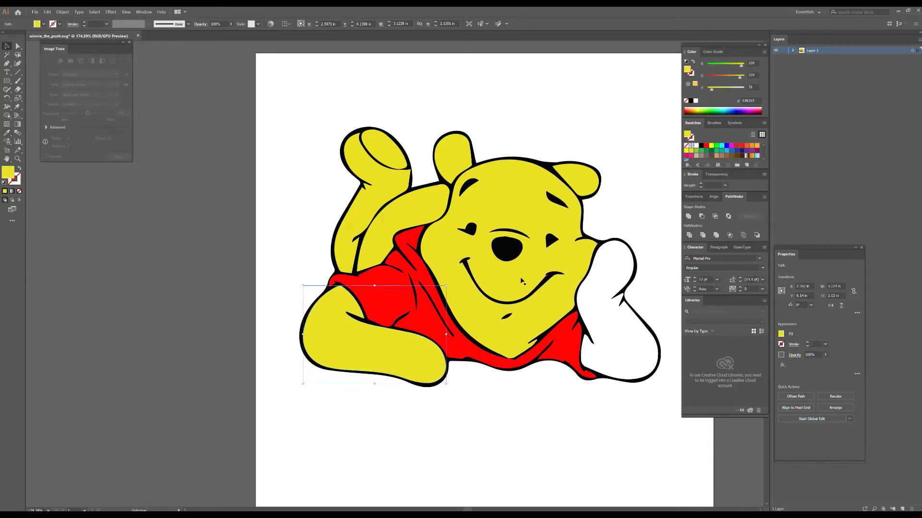
click(578, 296)
click(6, 133)
click(353, 221)
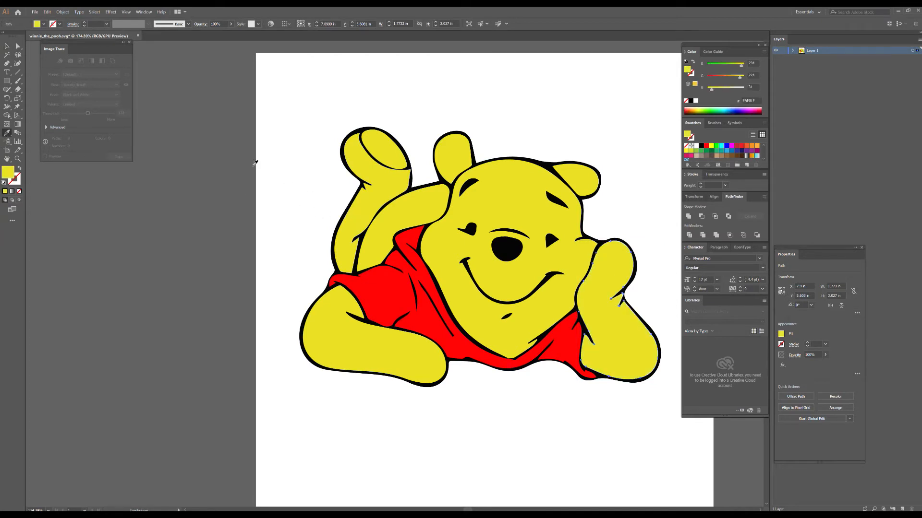
key(v)
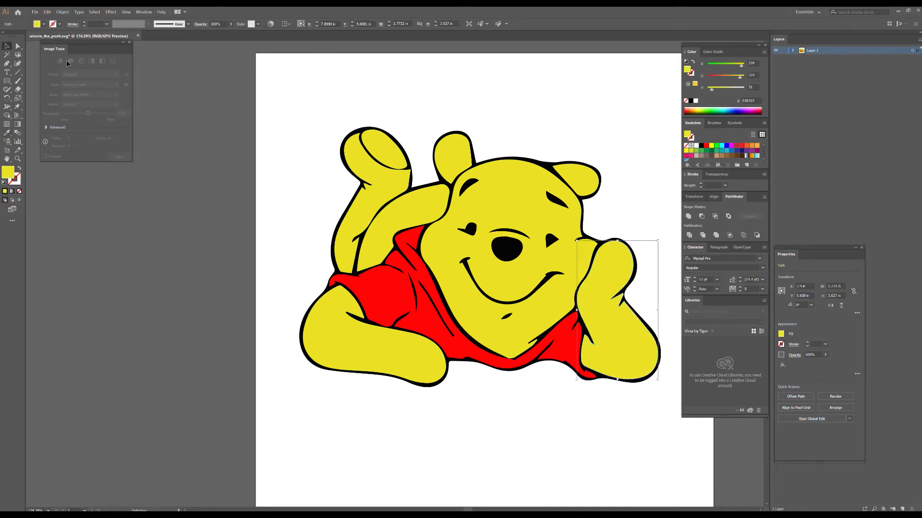
click(174, 79)
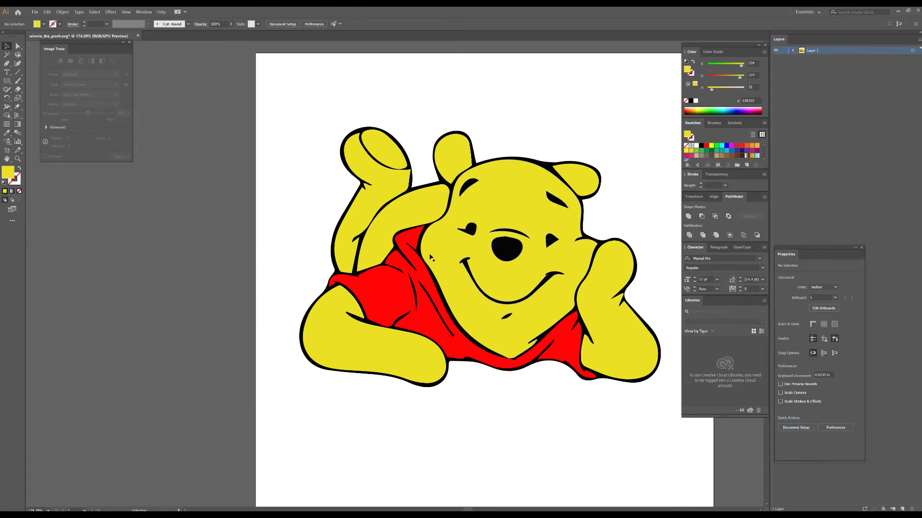
Select all objects that share the red shirt's fill color.
click(422, 275)
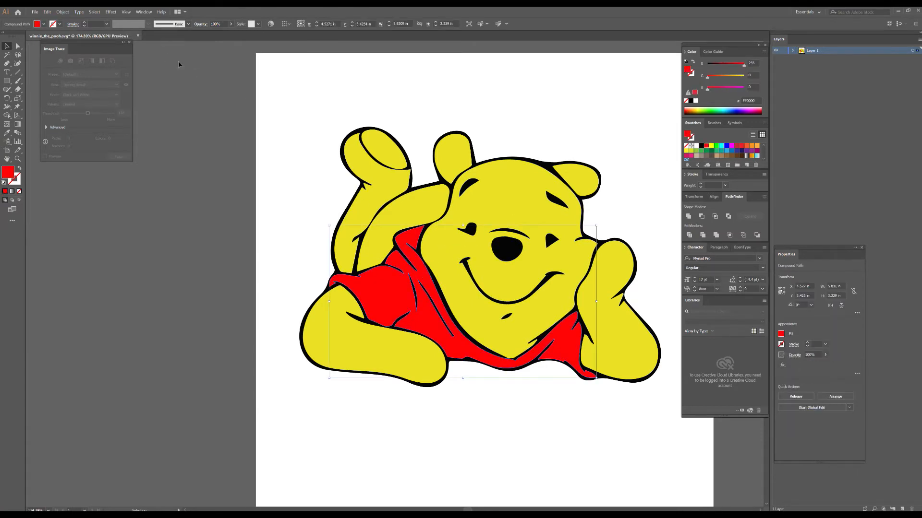
click(95, 12)
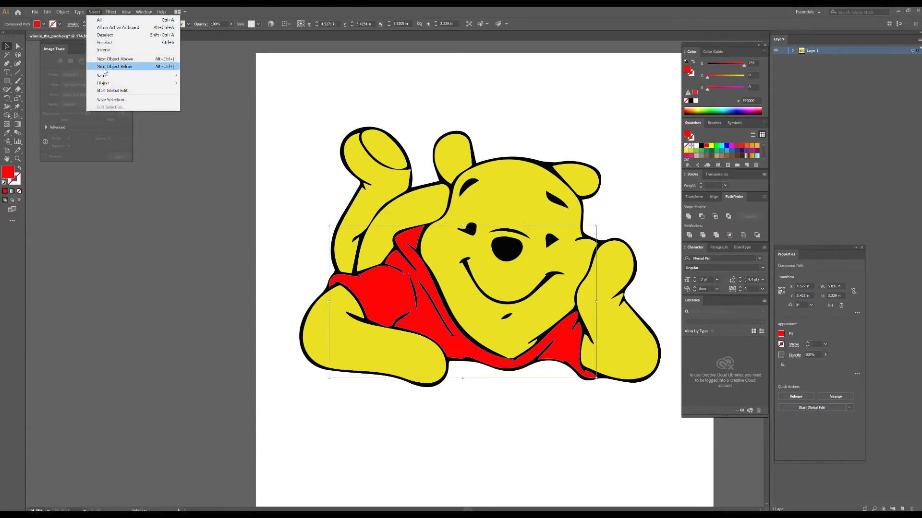
mouse_move(103, 76)
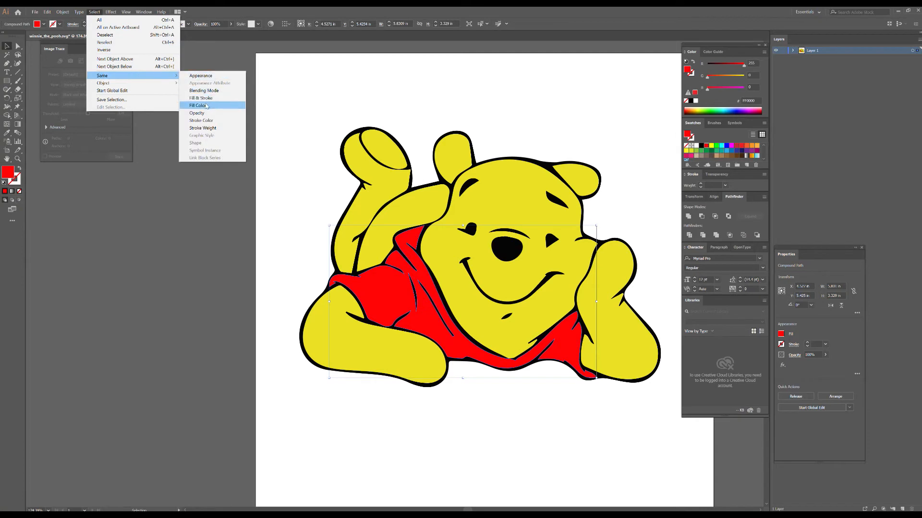
click(205, 105)
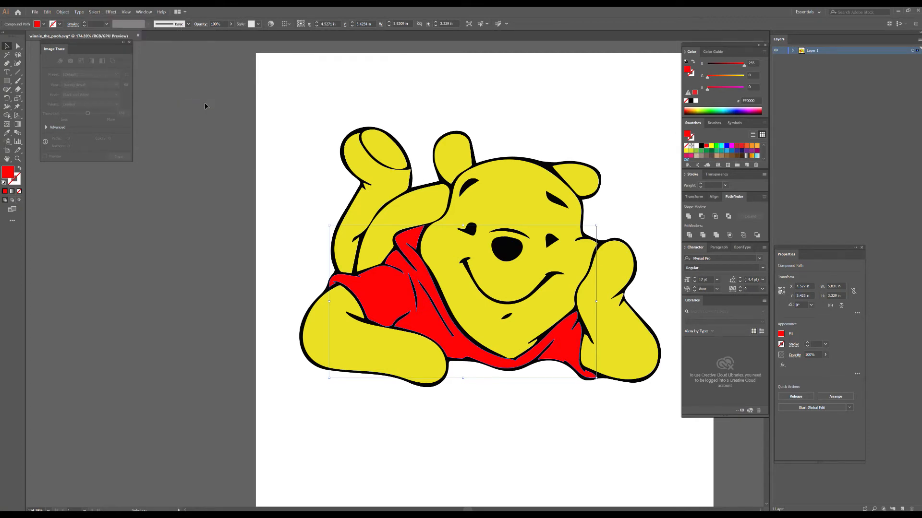
Select all objects with the yellow body's fill color and combine them into one compound path.
click(391, 203)
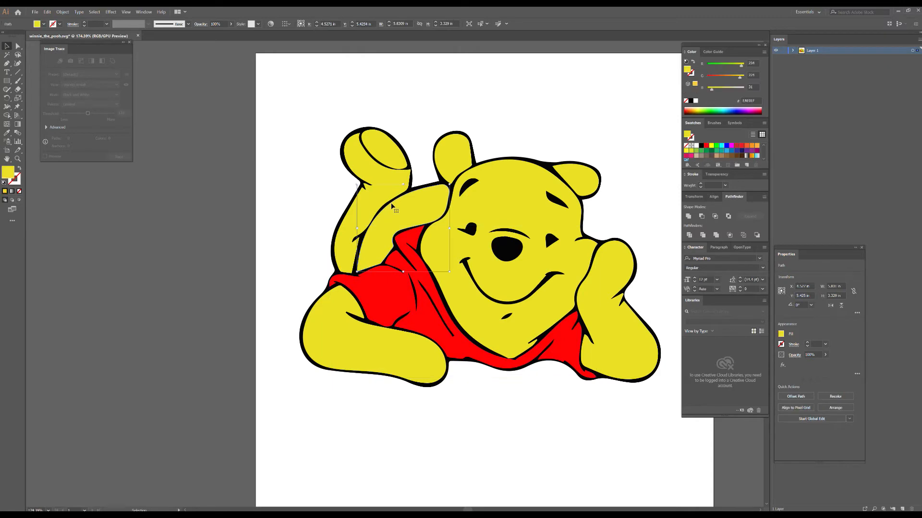
click(96, 12)
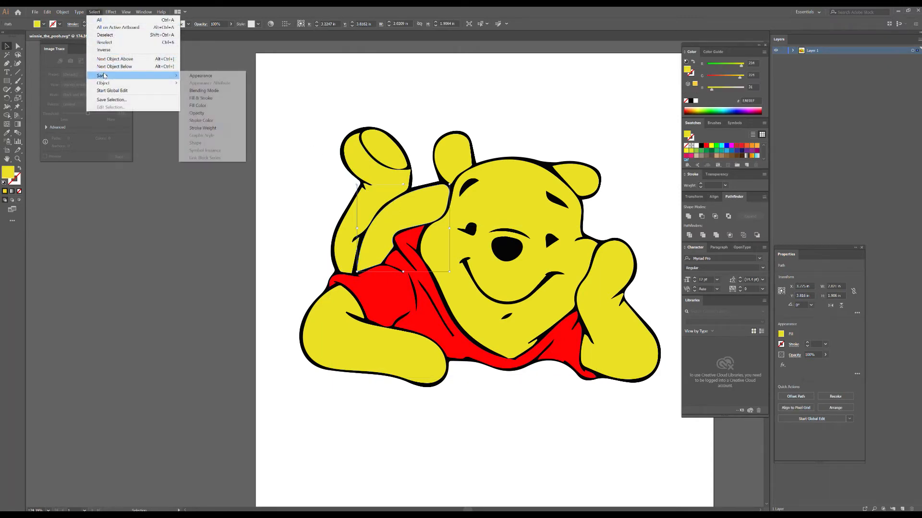
click(189, 105)
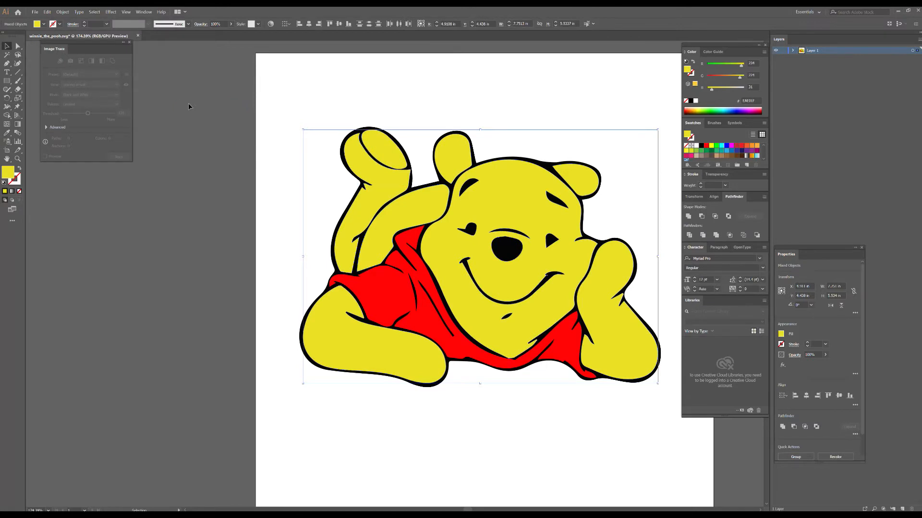
key(ctrl+8)
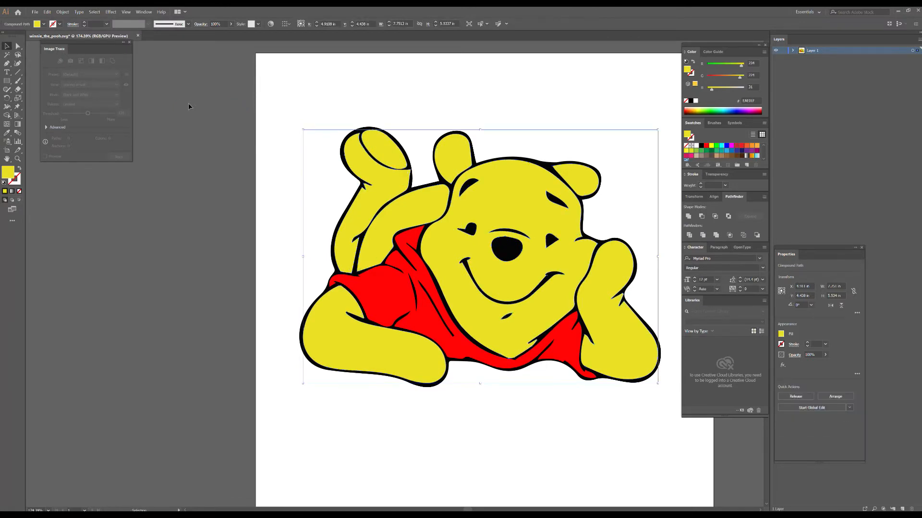
Select all objects sharing the nose's black fill color, combine them into one compound path, and clear the selection.
click(499, 247)
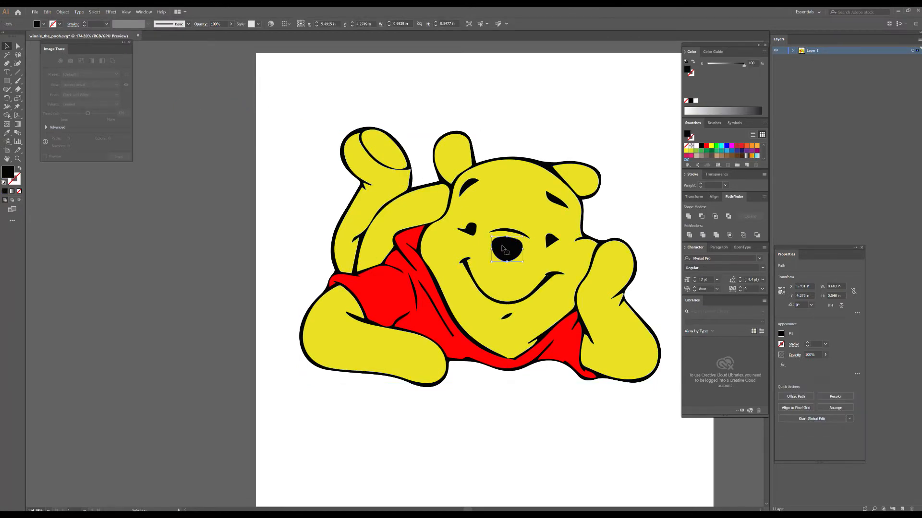
click(102, 13)
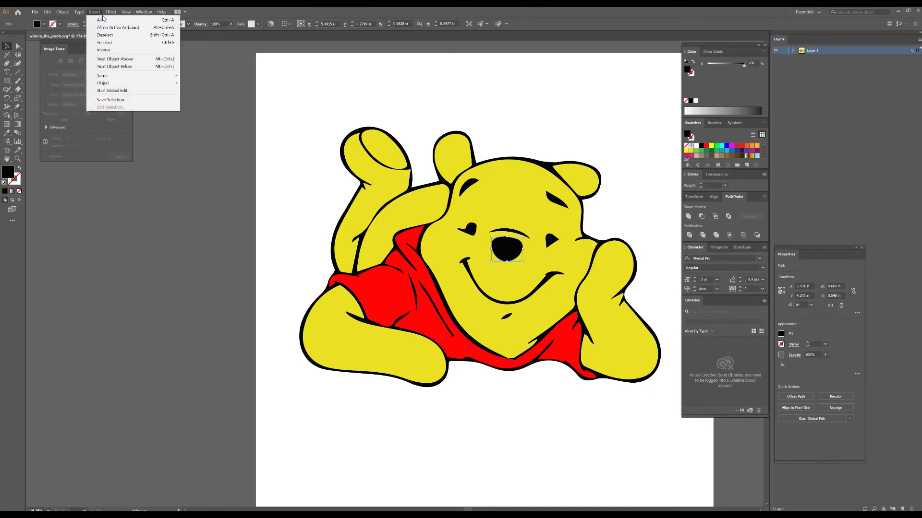
mouse_move(173, 83)
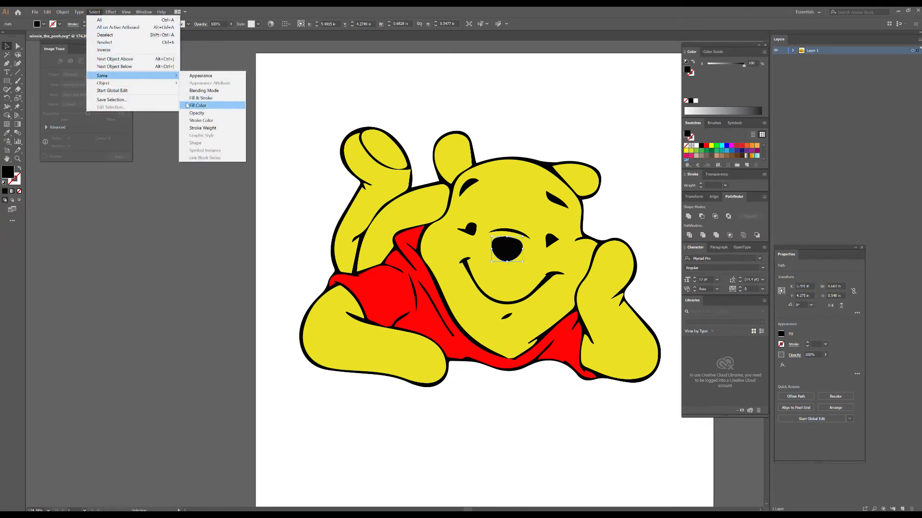
click(186, 104)
key(ctrl+8)
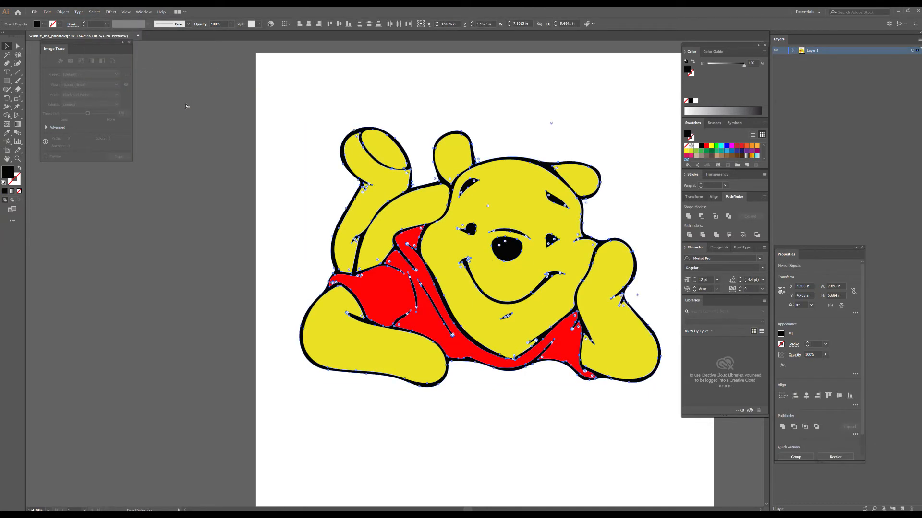
click(438, 118)
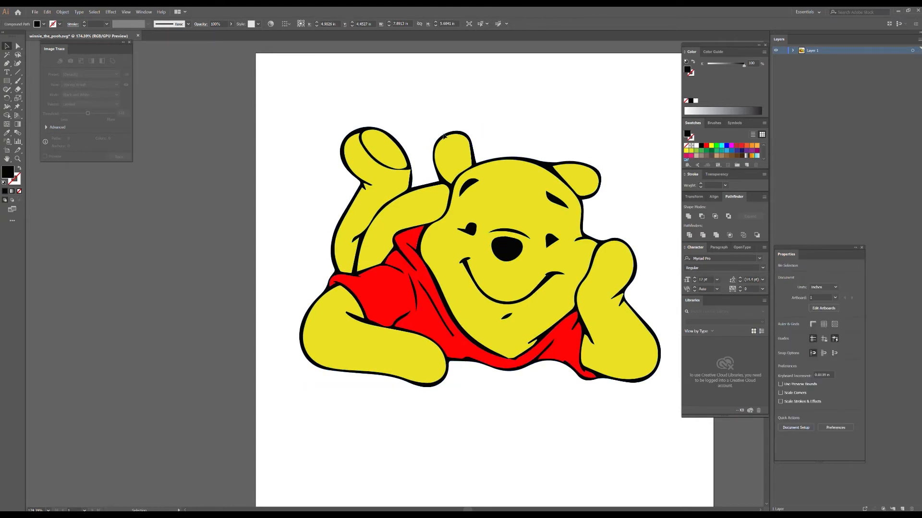
Move the red shirt, yellow body and black outline apart, and undo the three moves.
drag(428, 295, 245, 370)
drag(405, 284, 536, 185)
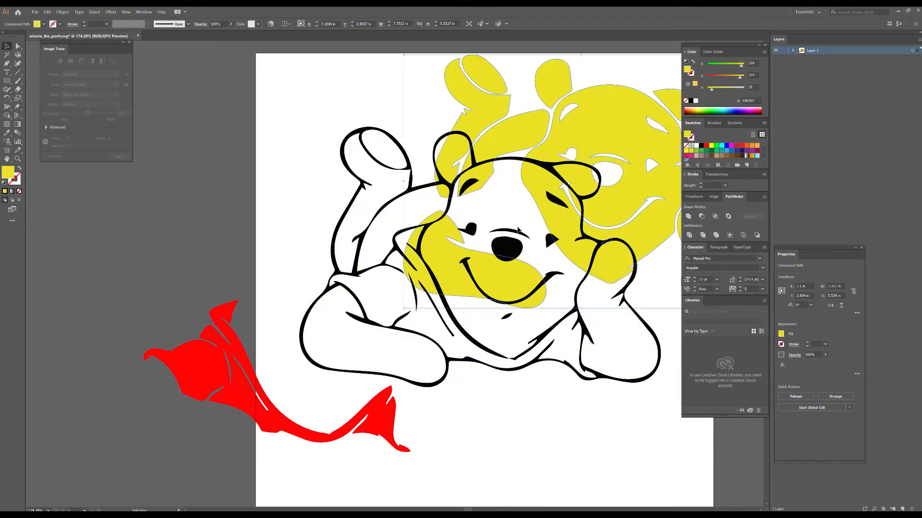
drag(506, 249, 580, 379)
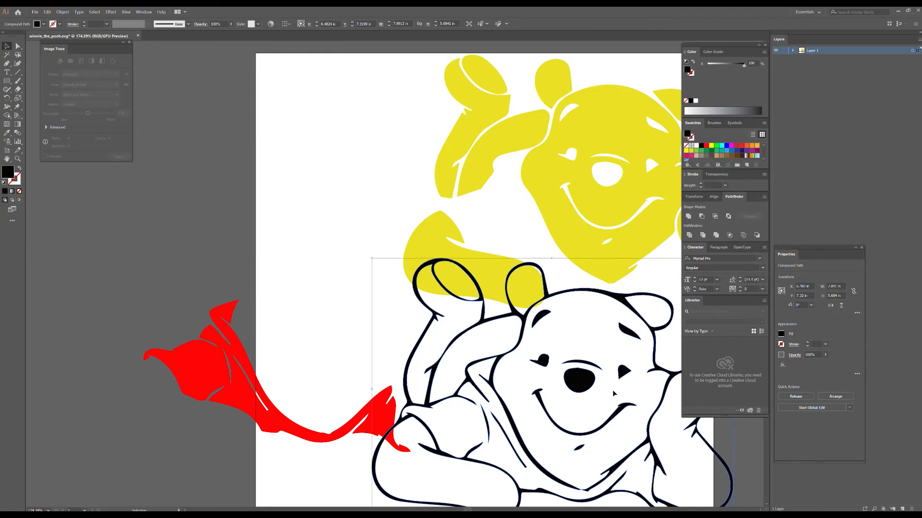
key(ctrl+z)
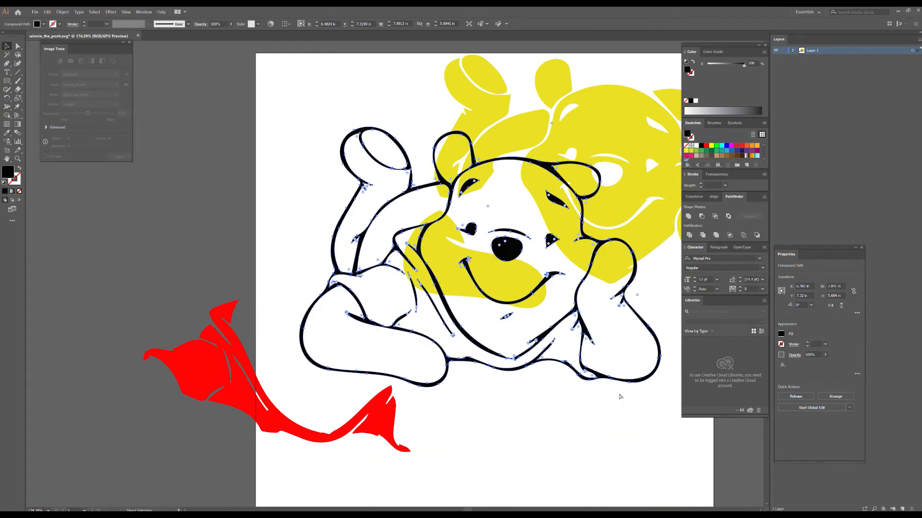
key(ctrl+z)
key(ctrl+z)
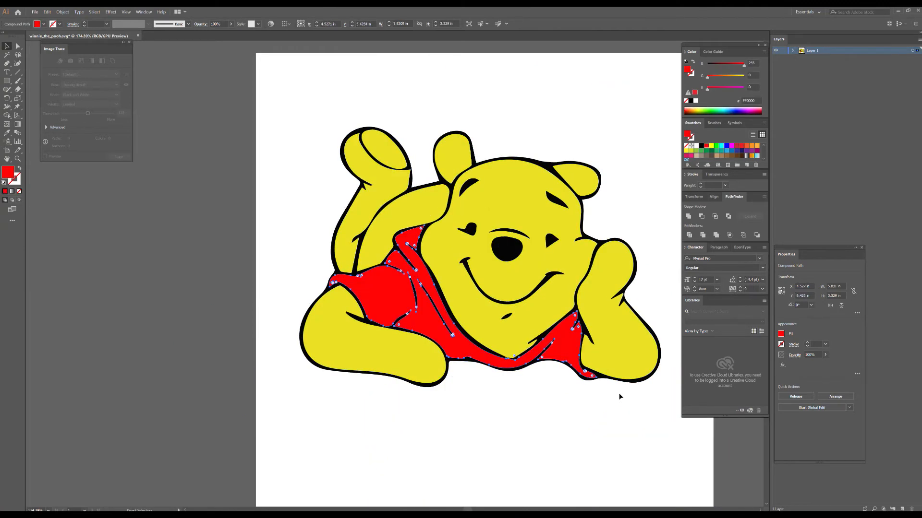
Clear the selection and save the Winnie the Pooh artwork in its existing file.
click(619, 396)
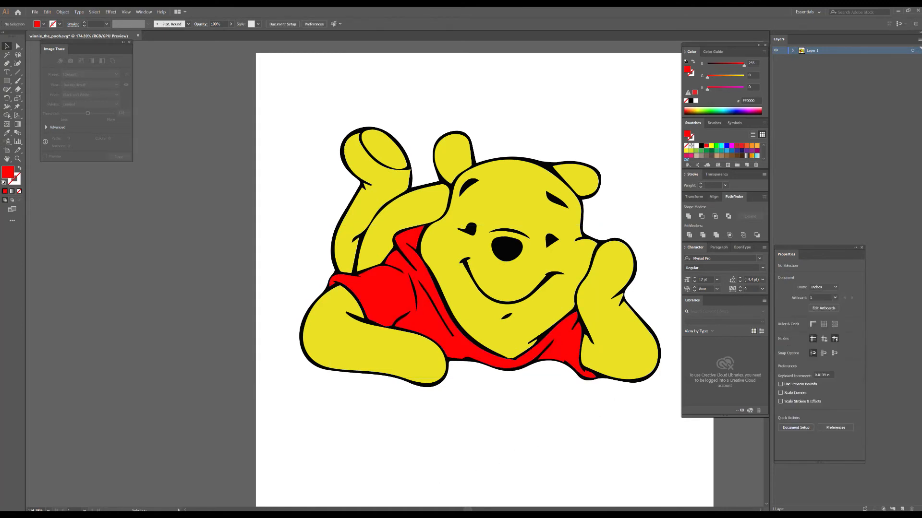
click(39, 15)
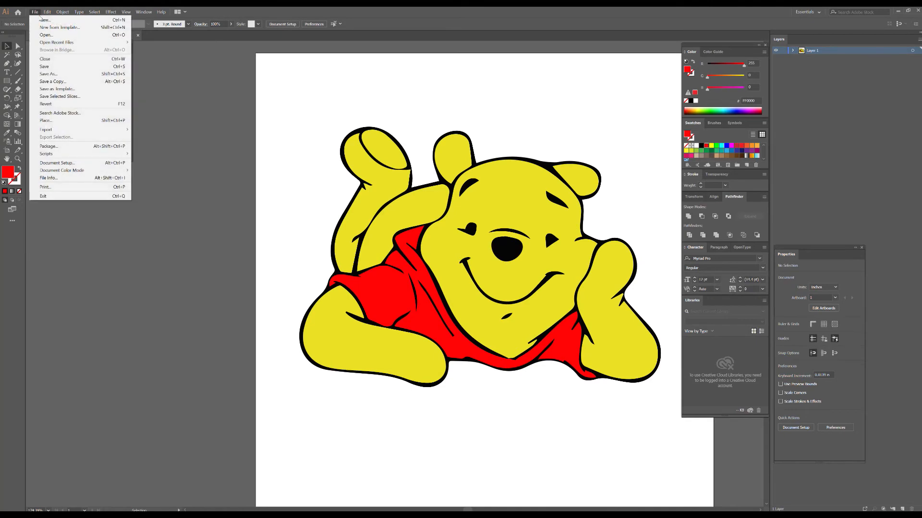
click(47, 69)
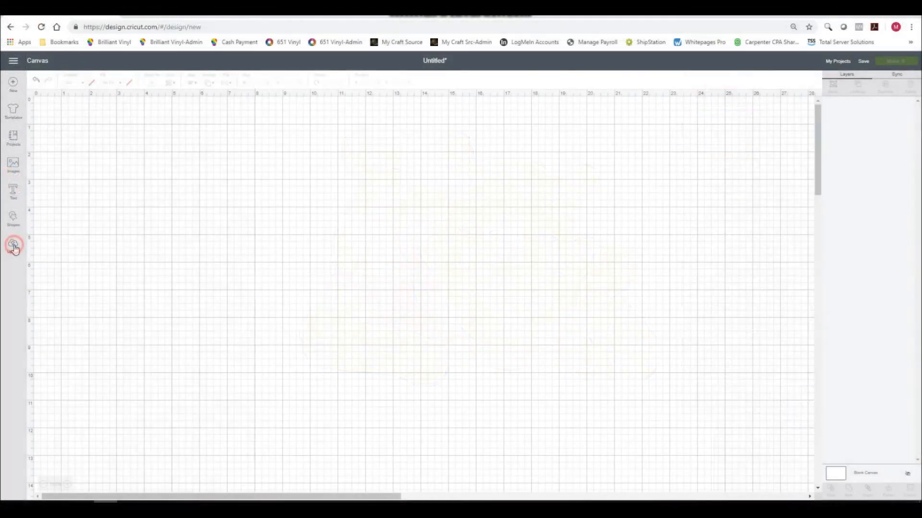
Switch to Cricut Design Space, upload winnie_the_pooh.svg from the SVGS folder, and save it to the uploaded images.
click(13, 246)
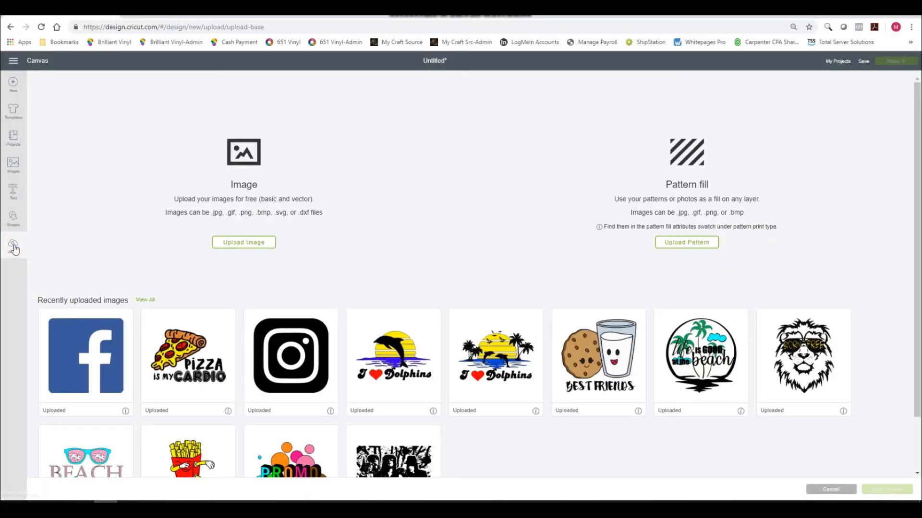
click(222, 244)
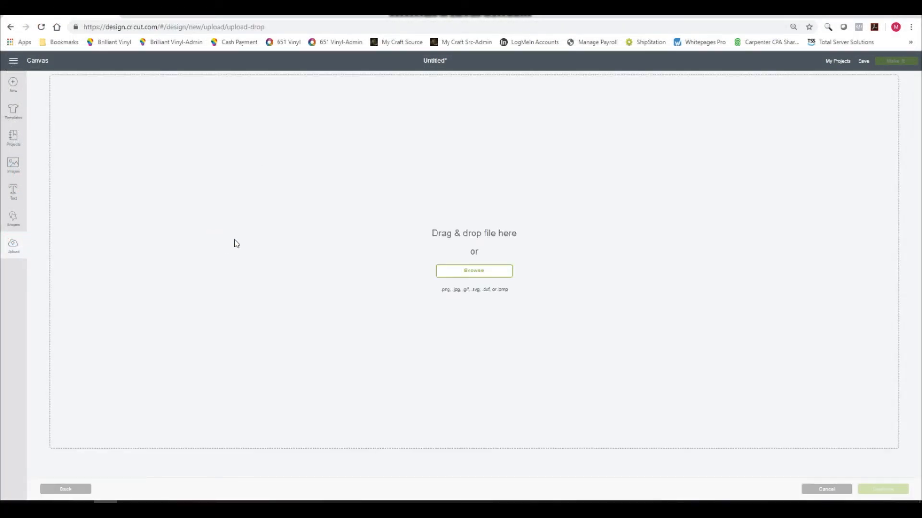
click(468, 272)
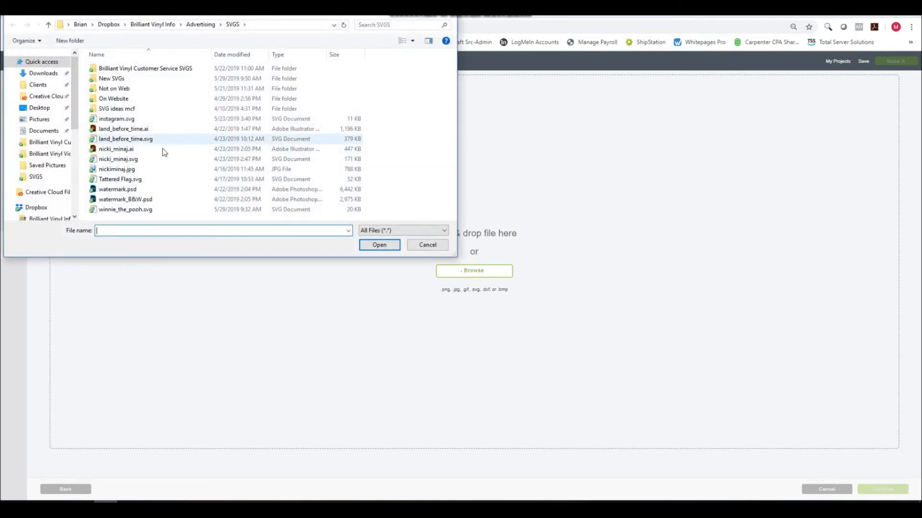
click(52, 179)
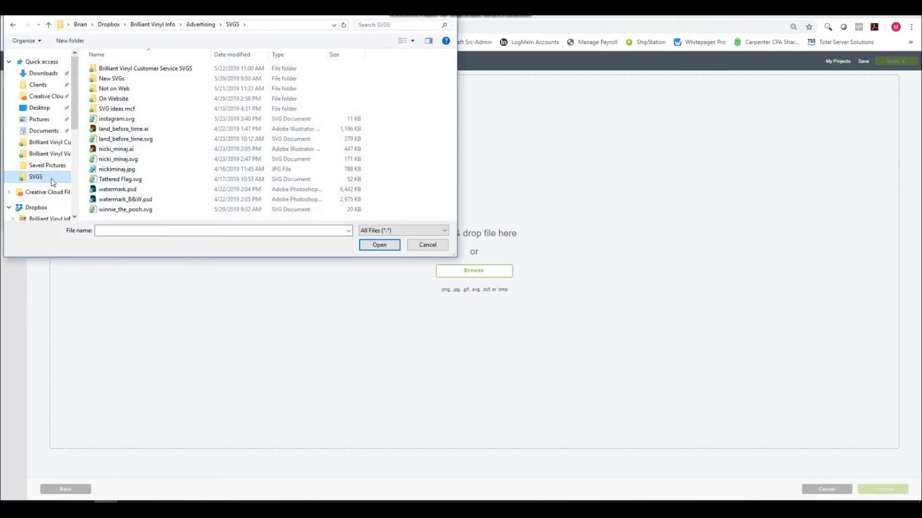
click(115, 210)
click(367, 246)
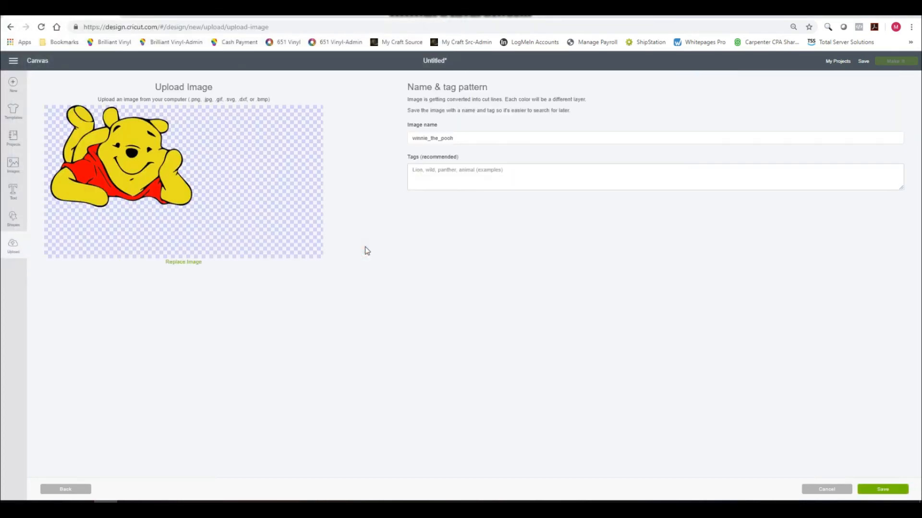
click(876, 490)
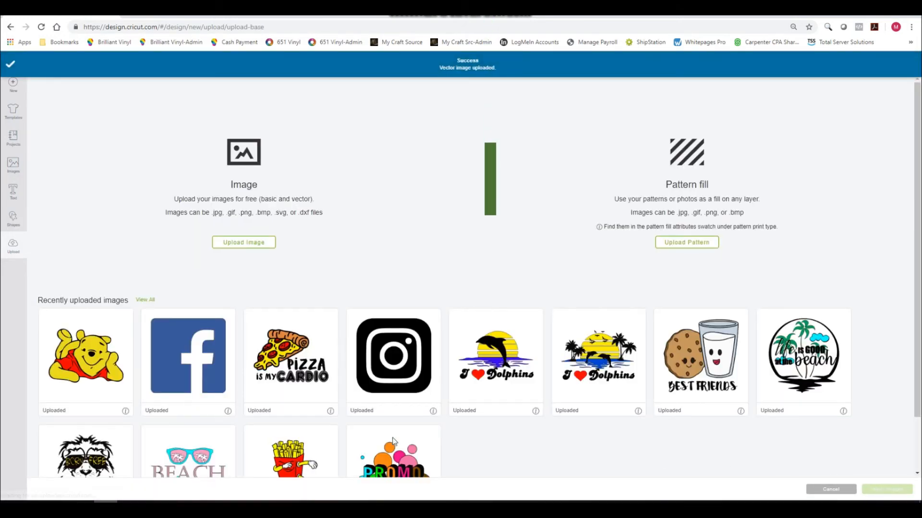
Insert the uploaded Winnie the Pooh image onto the canvas and move it to about X 2.5, Y 1.5.
click(114, 399)
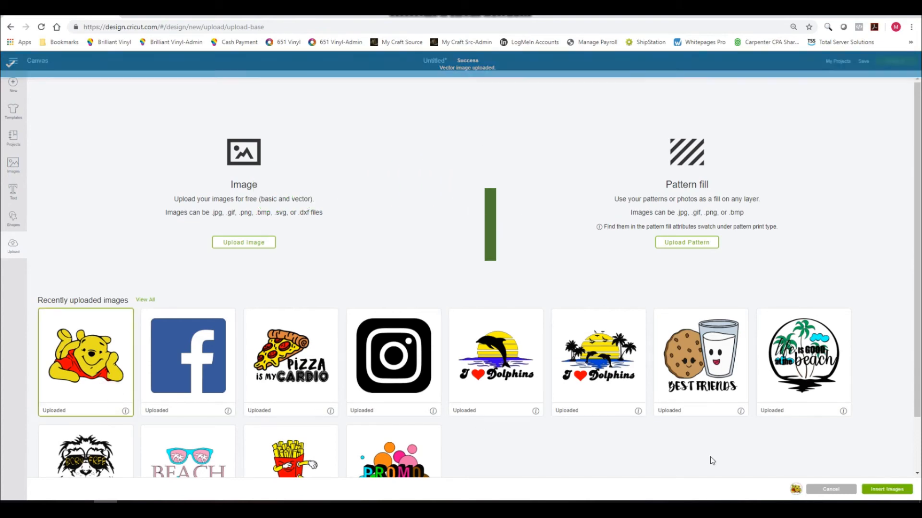
click(873, 489)
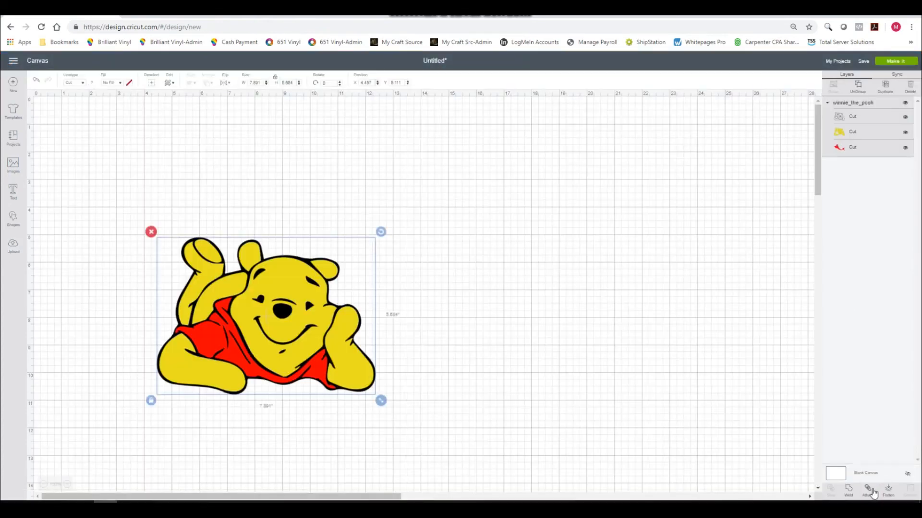
click(282, 303)
drag(282, 303, 229, 203)
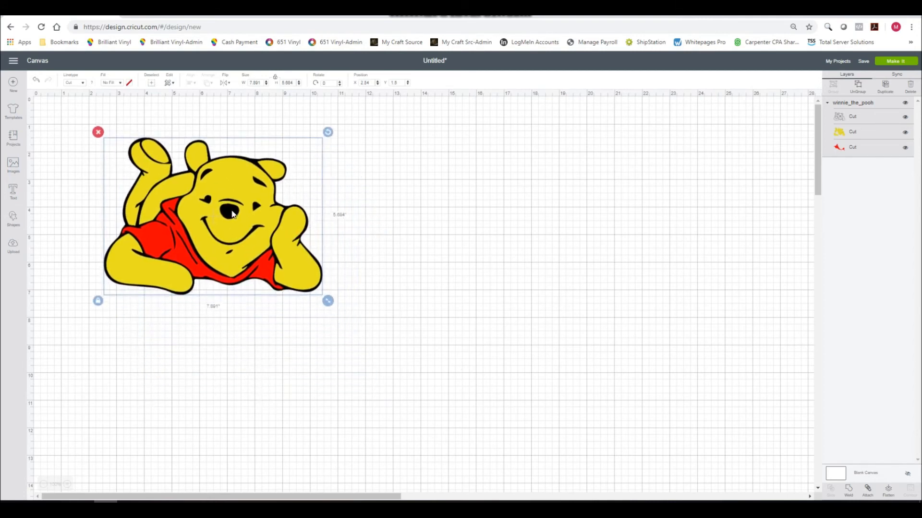
Resize the image with unlocked proportions to a width of 10.5 and a height of 7 inches.
click(258, 83)
double_click(256, 83)
text(10.5)
click(287, 83)
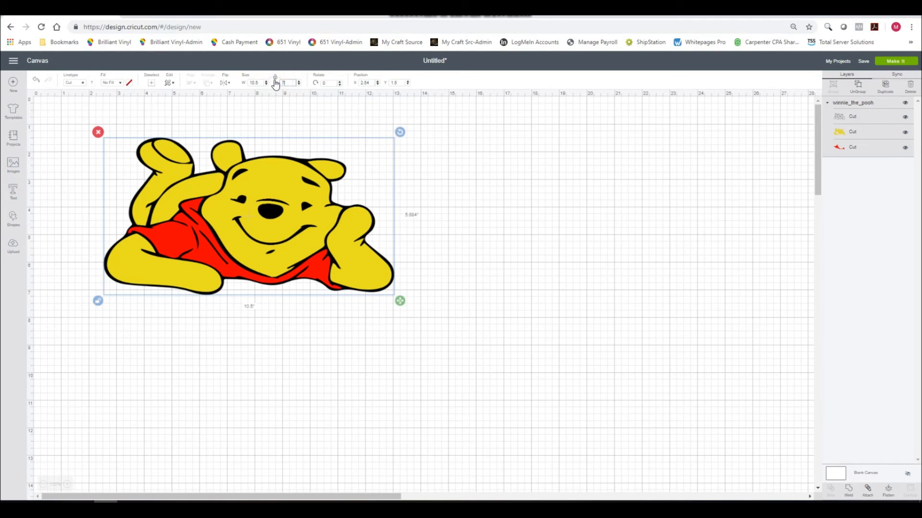
click(260, 83)
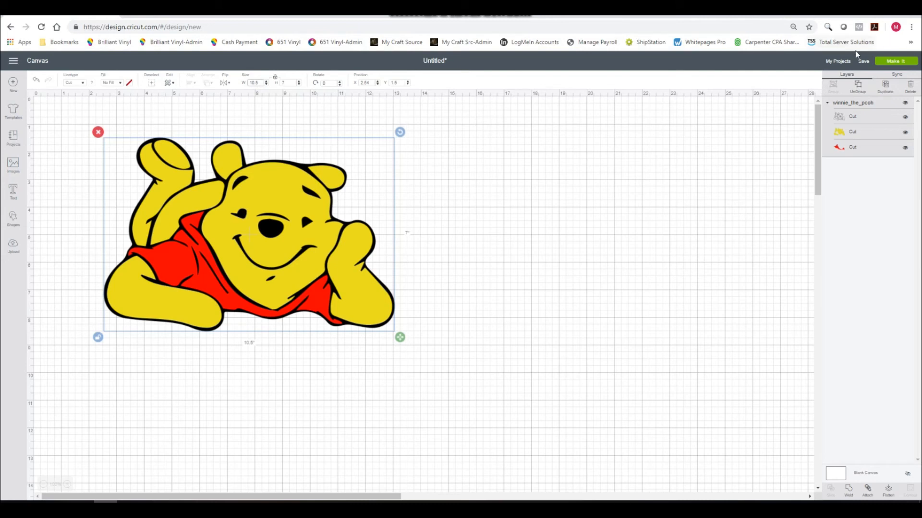
Prepare the design for cutting with Mirror on for the black, red and yellow mats, and continue to the machine connection.
click(880, 62)
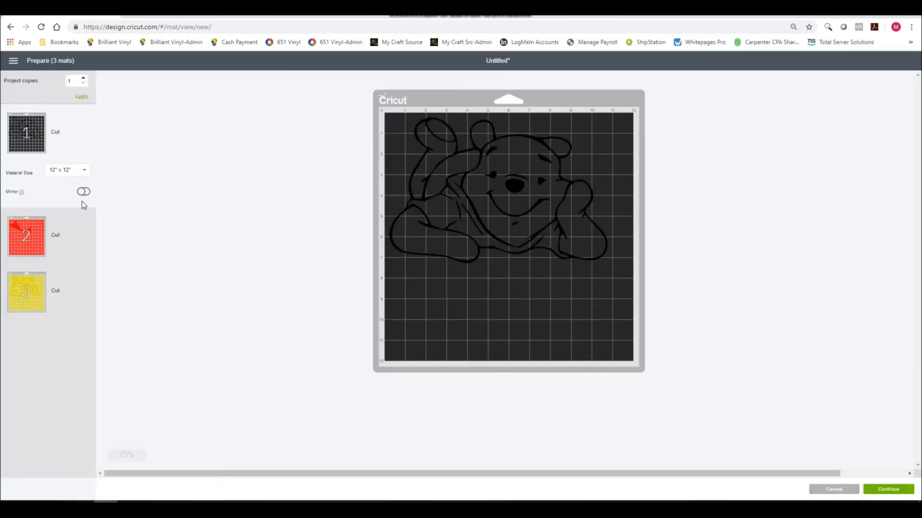
click(83, 192)
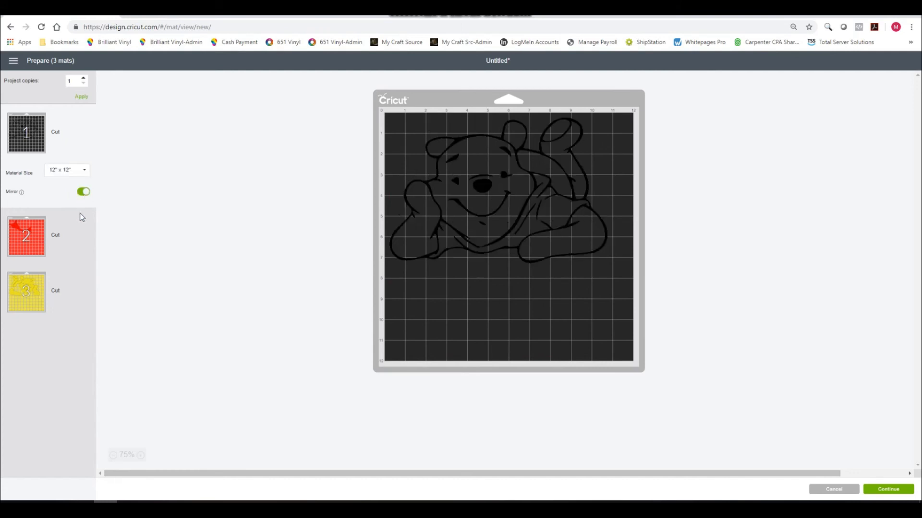
click(79, 234)
click(84, 248)
click(82, 278)
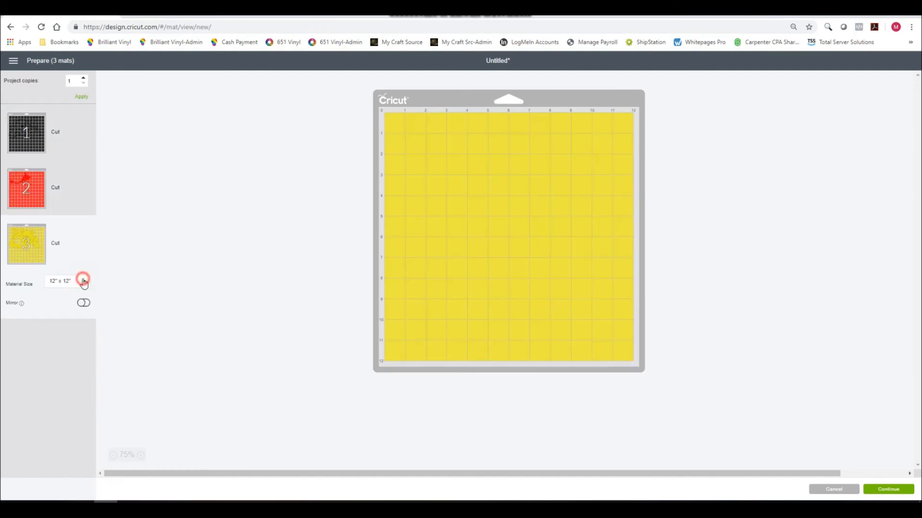
click(83, 304)
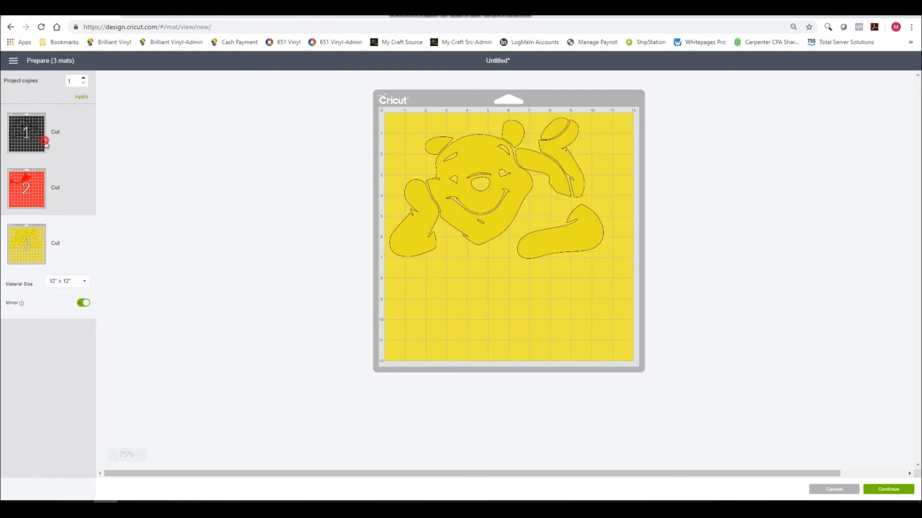
click(44, 143)
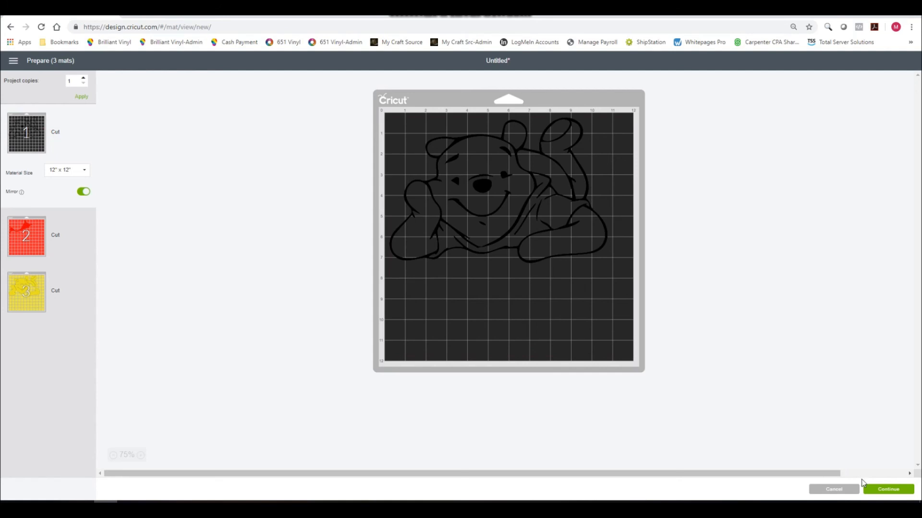
click(878, 489)
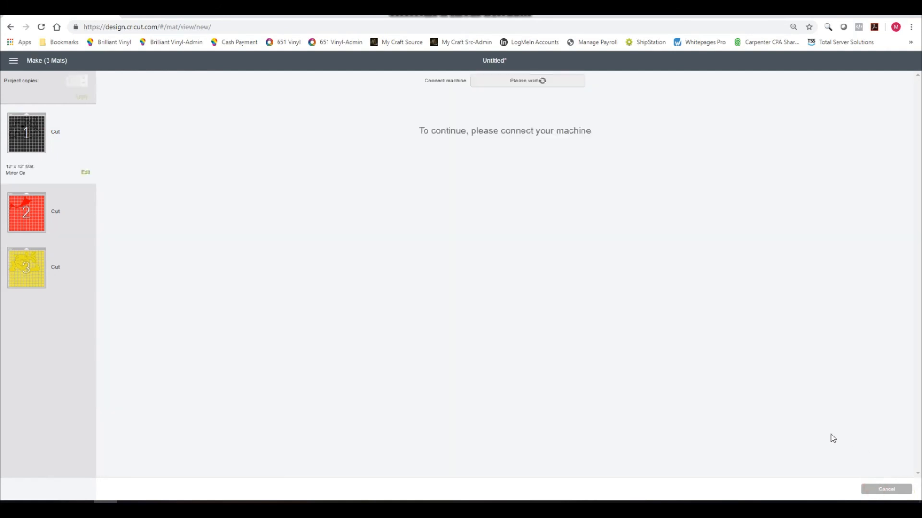